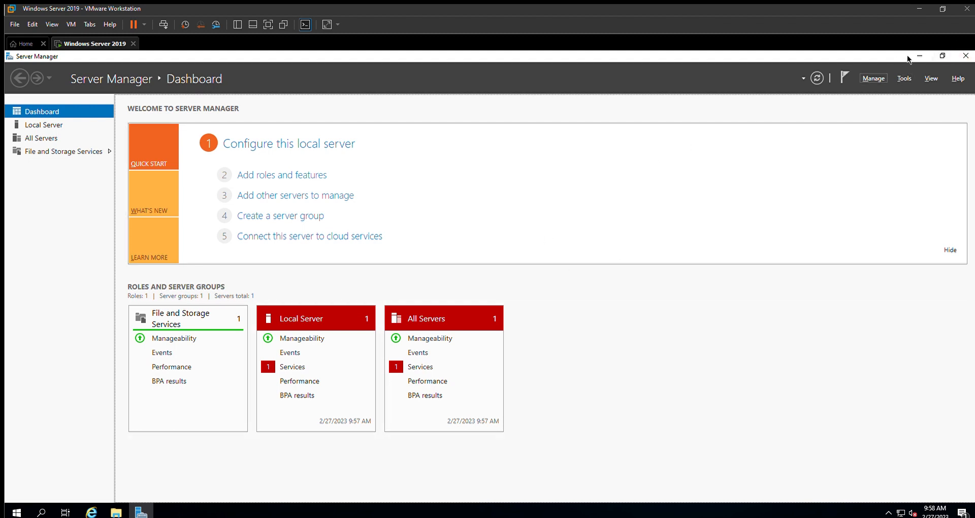
# Step: Start adding roles and features as a role-based or feature-based installation, with the local server from the server pool as destination
pyautogui.click(873, 78)
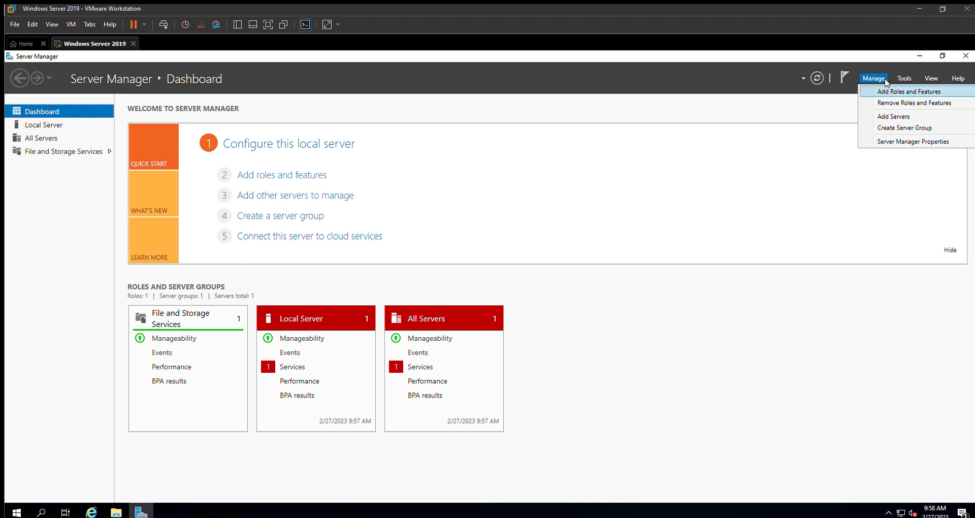
pyautogui.click(886, 90)
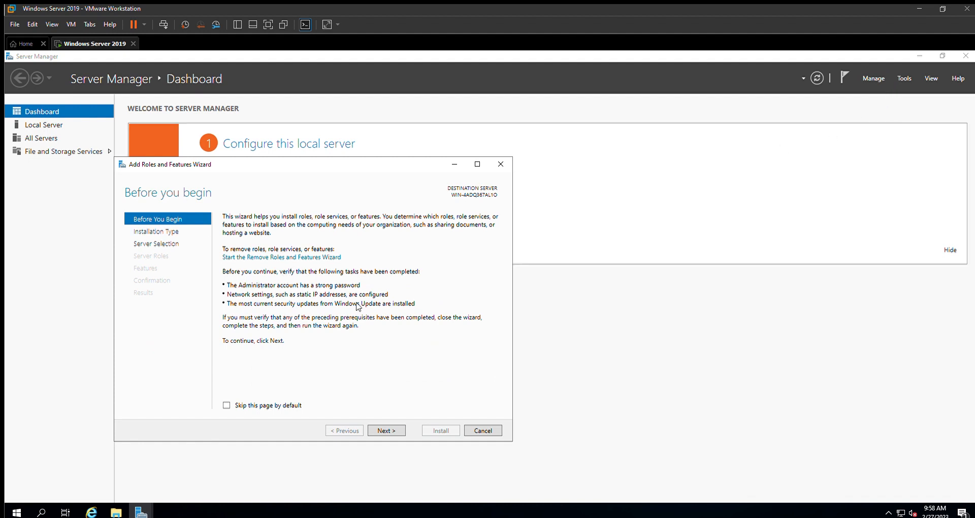
pyautogui.click(386, 429)
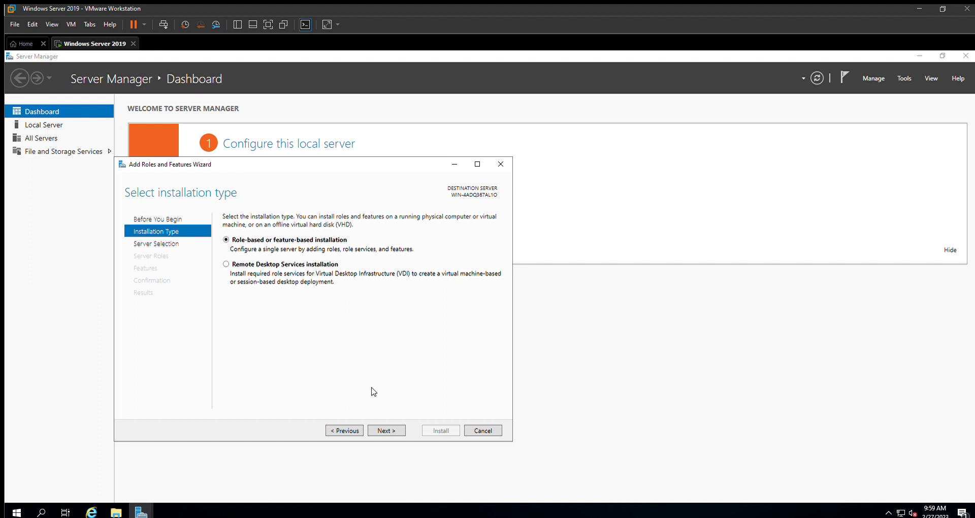
pyautogui.click(389, 430)
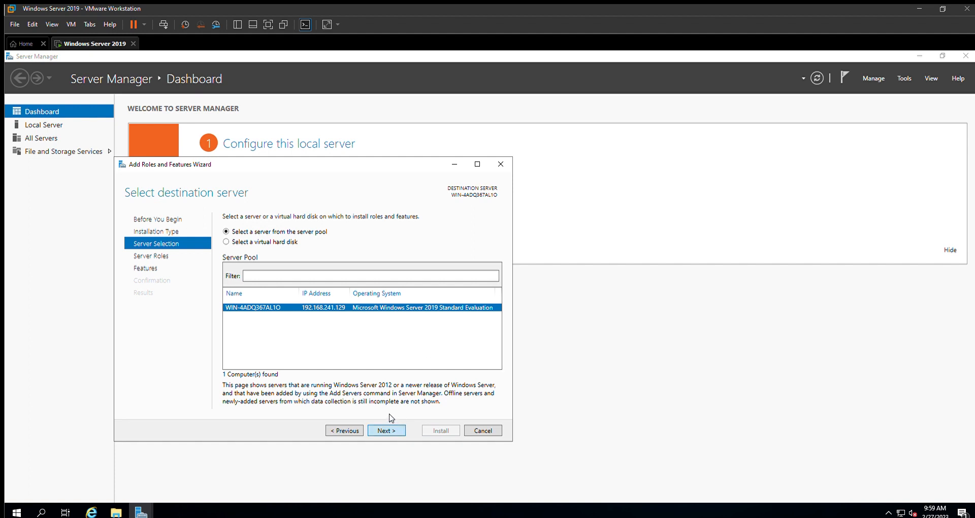
pyautogui.click(387, 430)
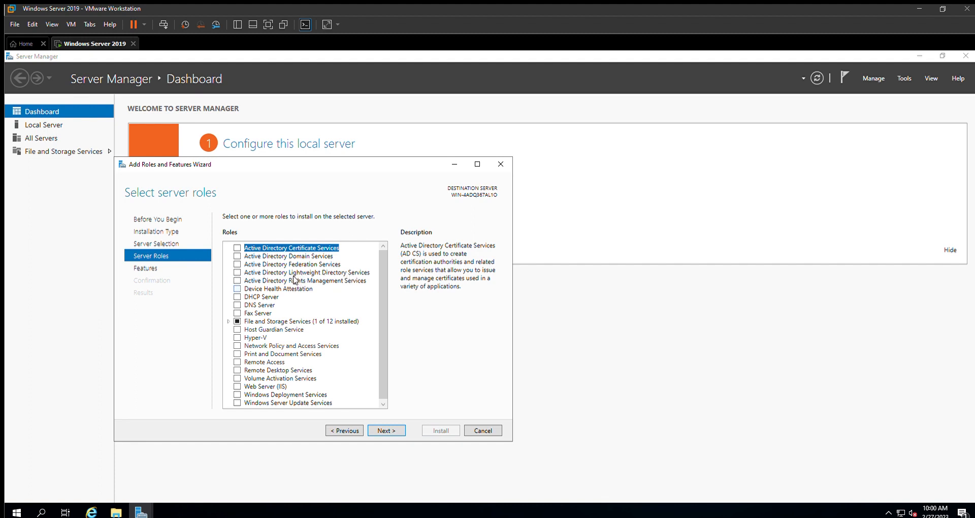
# Step: Install the Active Directory Domain Services role with its required features and close the finished installation wizard
pyautogui.click(236, 256)
pyautogui.press('Return')
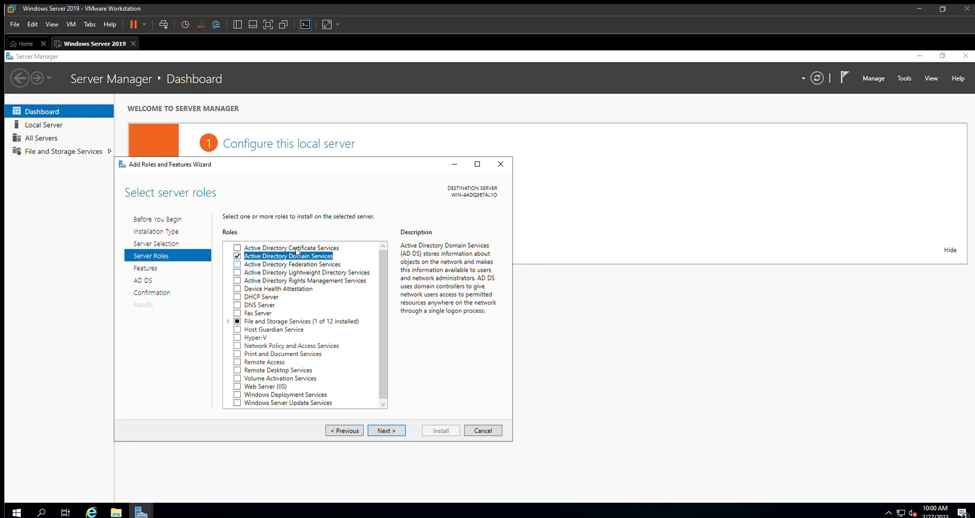
pyautogui.press('Return')
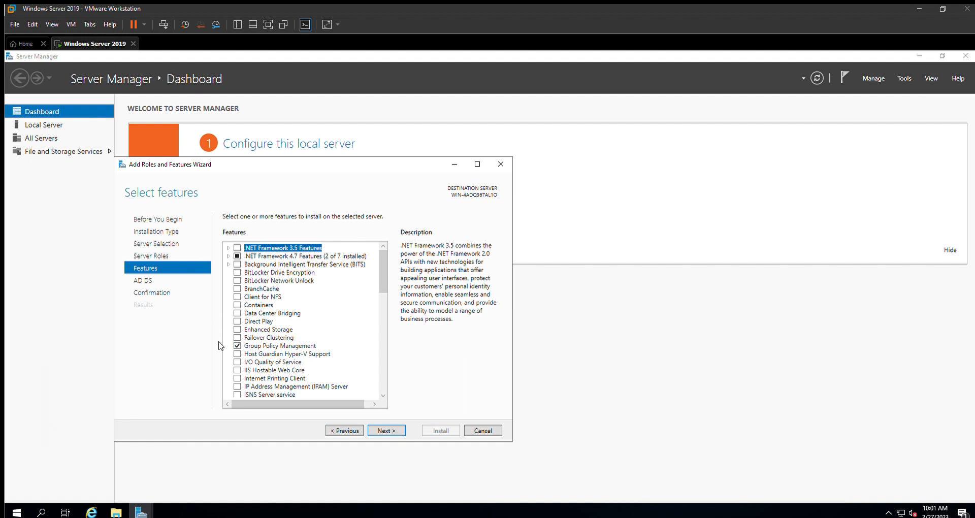
pyautogui.click(438, 426)
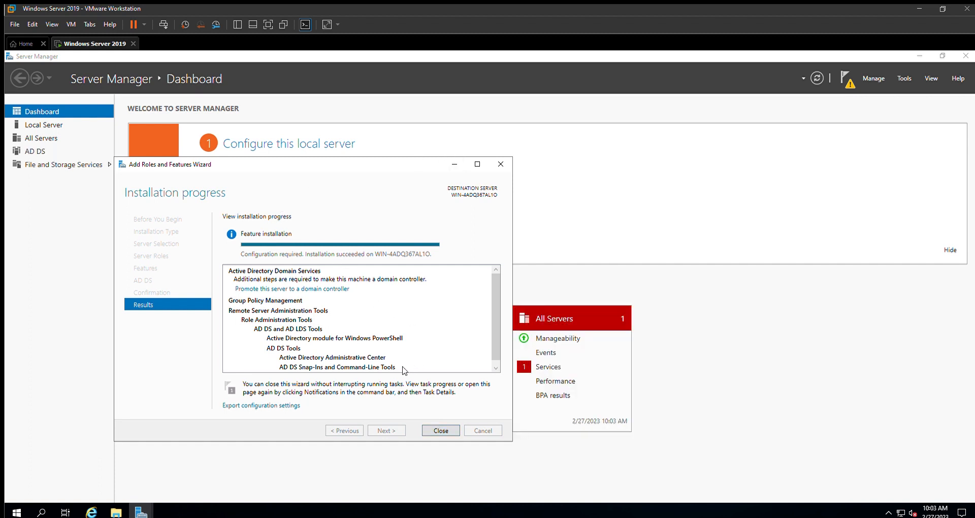
pyautogui.click(440, 429)
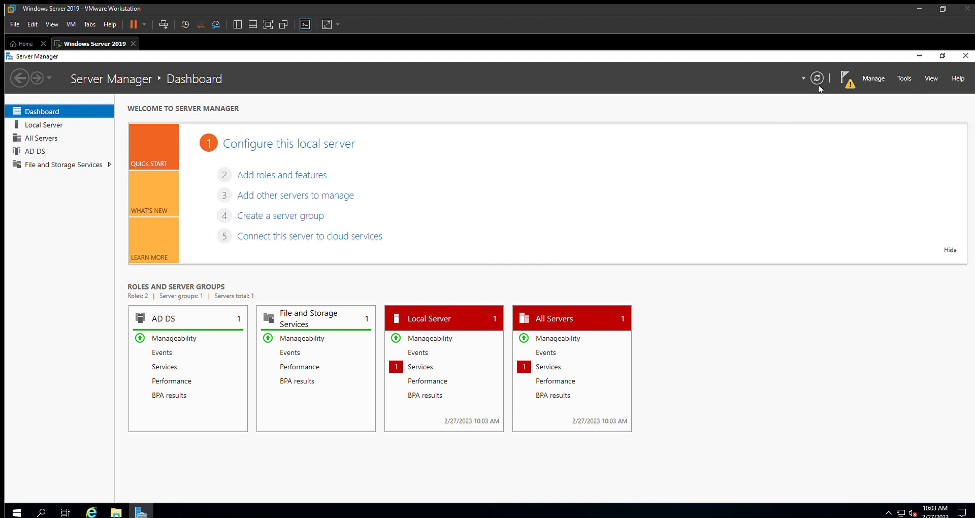
# Step: Begin promoting the server to domain controller of a new forest, winwin.ssc, keeping the Windows Server 2016 forest and domain functional levels
pyautogui.click(847, 74)
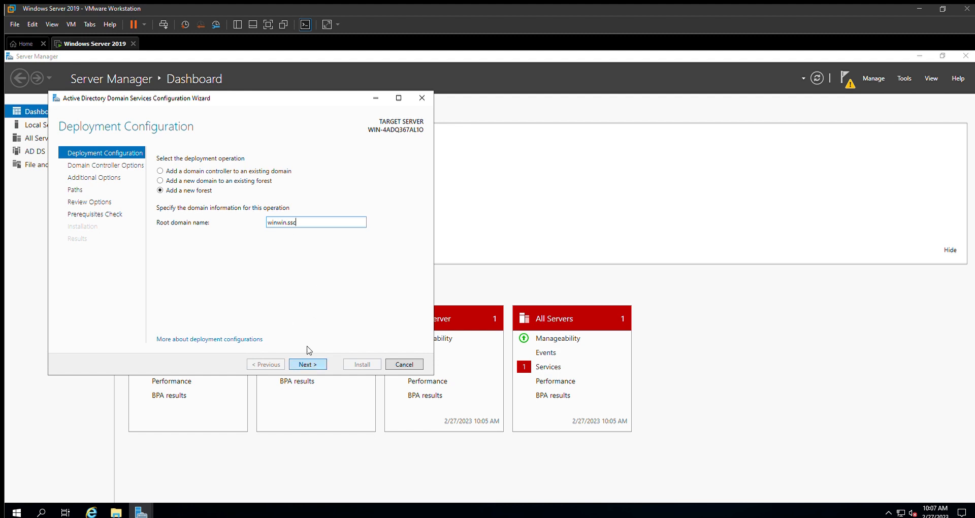
pyautogui.press('Return')
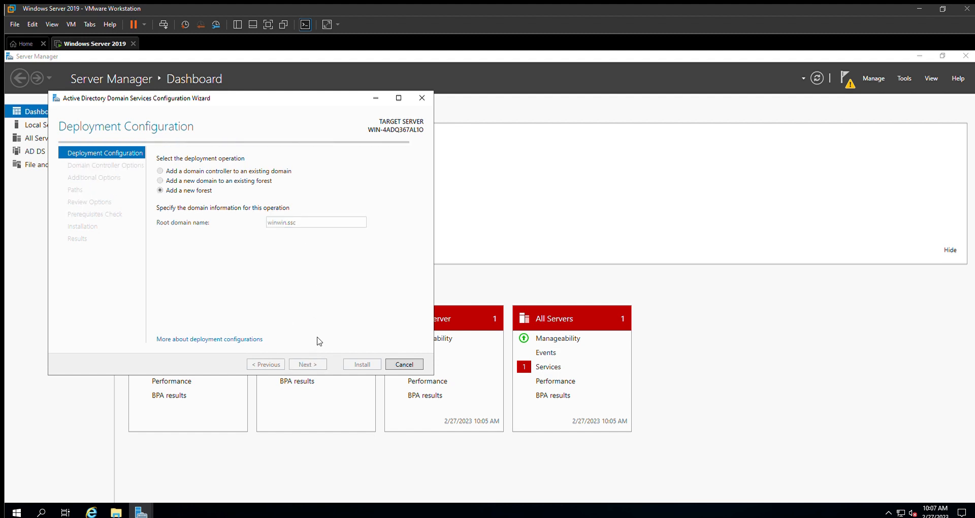
pyautogui.click(328, 173)
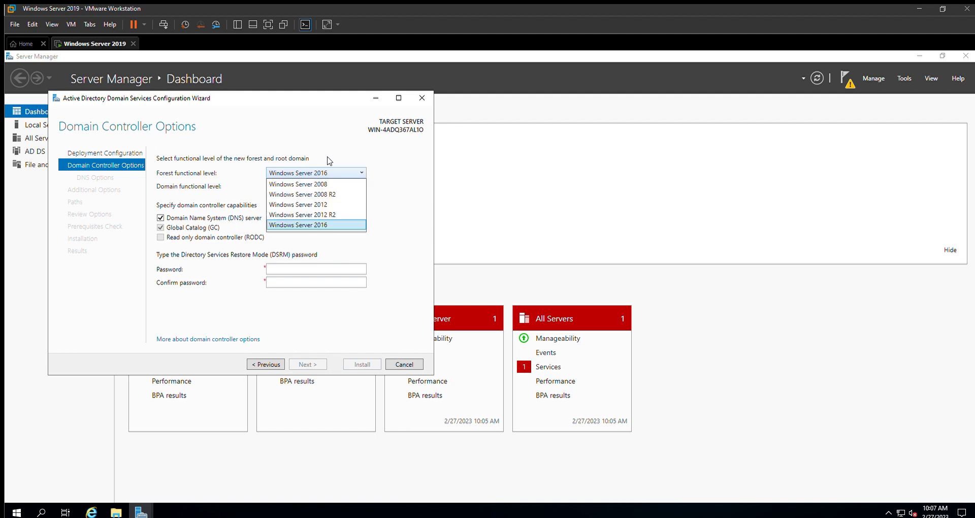
pyautogui.click(327, 158)
pyautogui.click(329, 186)
pyautogui.click(330, 172)
# Step: Enter and confirm the Directory Services Restore Mode password, and accept the domain controller options
pyautogui.click(292, 269)
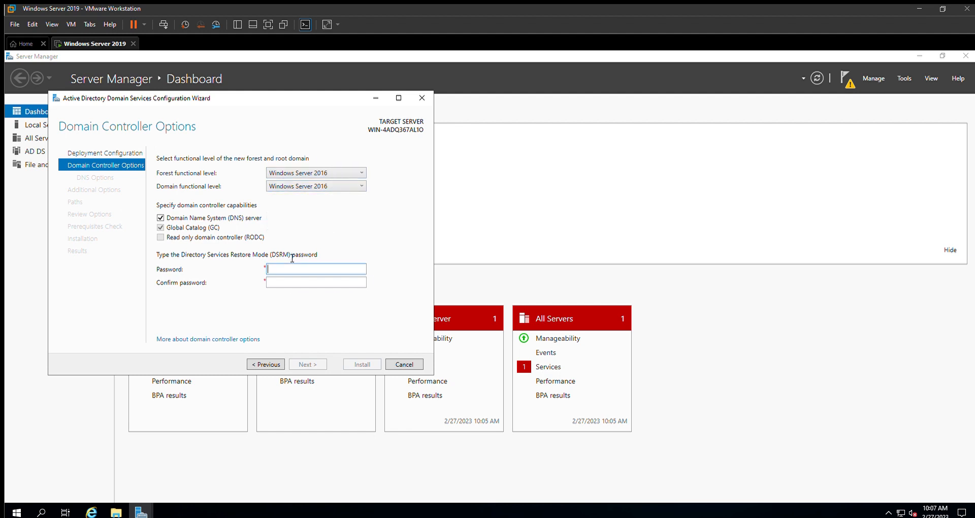
pyautogui.write('•••')
pyautogui.press('Tab')
pyautogui.write('•')
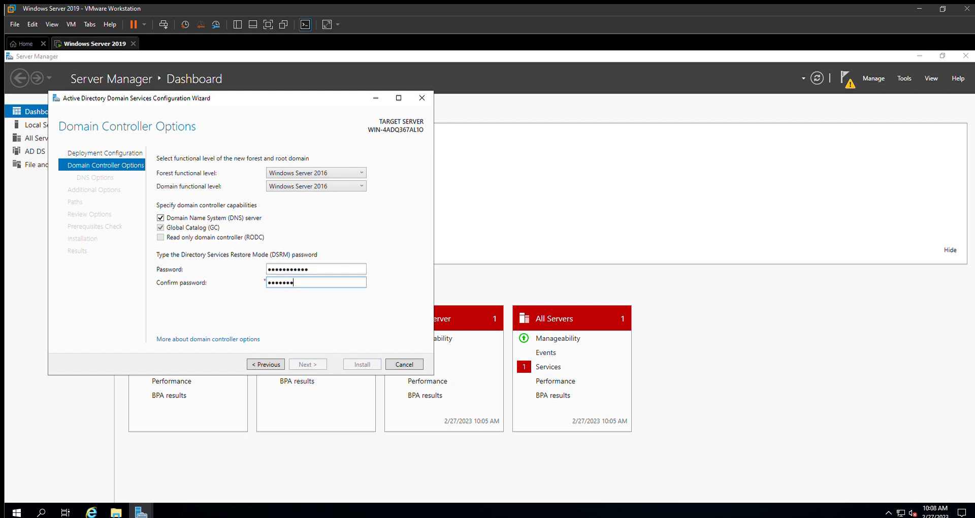
pyautogui.write('••')
pyautogui.click(303, 361)
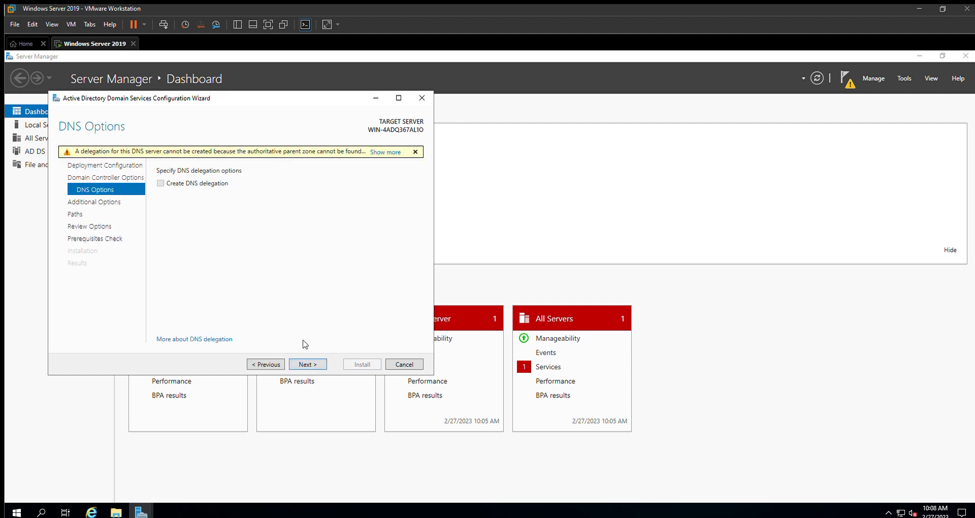
# Step: Continue without creating a DNS delegation and keep WINWIN as the NetBIOS domain name
pyautogui.click(307, 363)
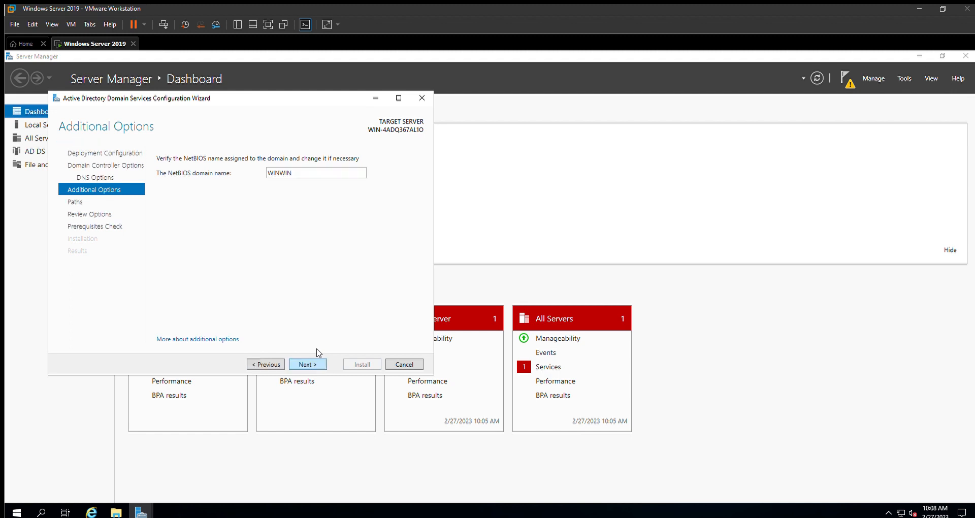
pyautogui.doubleClick(280, 173)
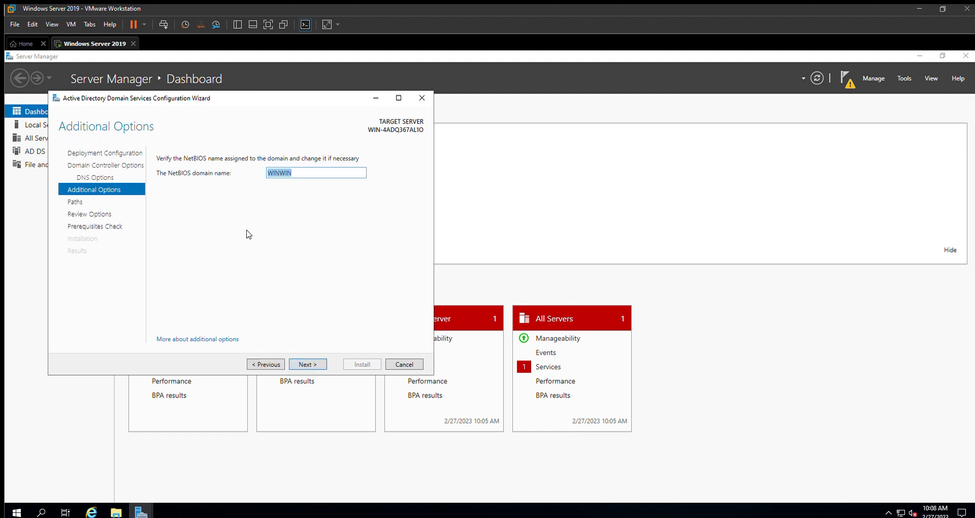
pyautogui.click(308, 362)
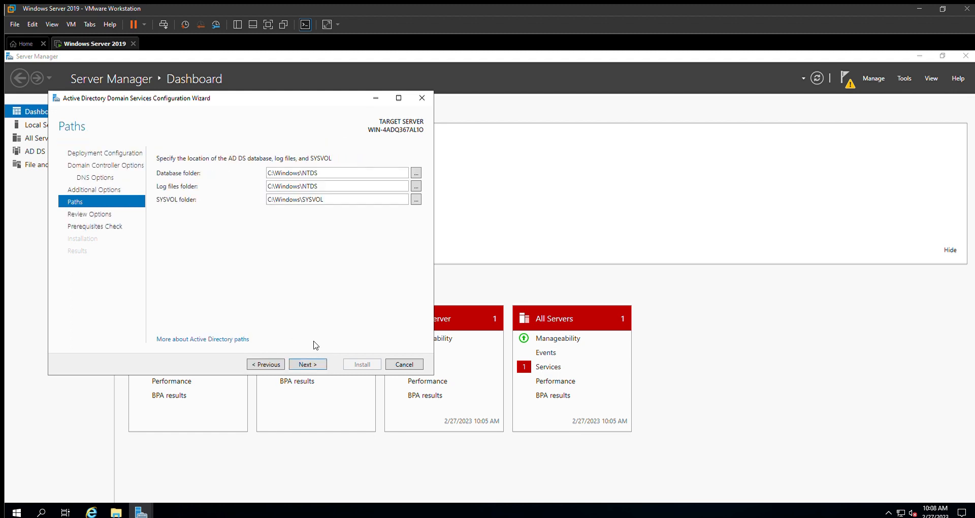
# Step: Accept C:\Windows\NTDS for the database and log files and C:\Windows\SYSVOL for the SYSVOL folder
pyautogui.click(290, 200)
pyautogui.click(299, 173)
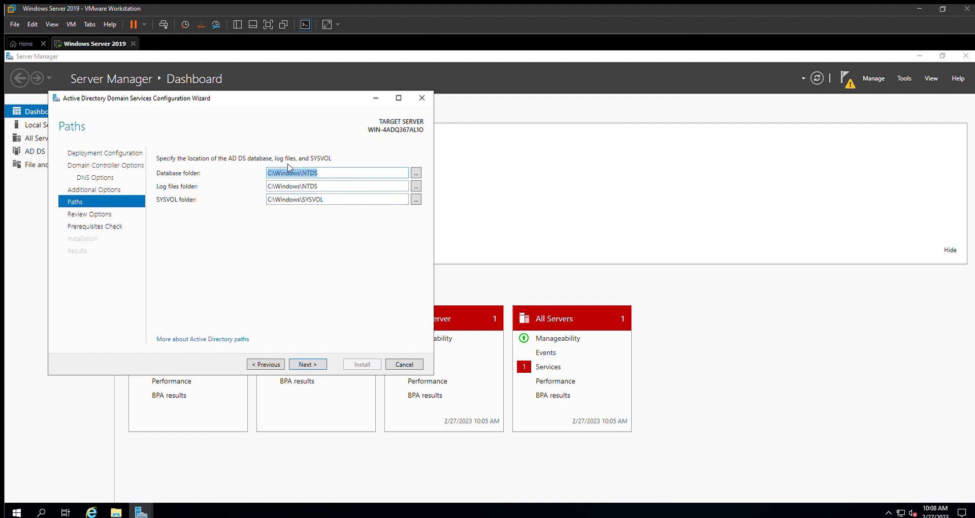
pyautogui.click(313, 168)
pyautogui.doubleClick(294, 199)
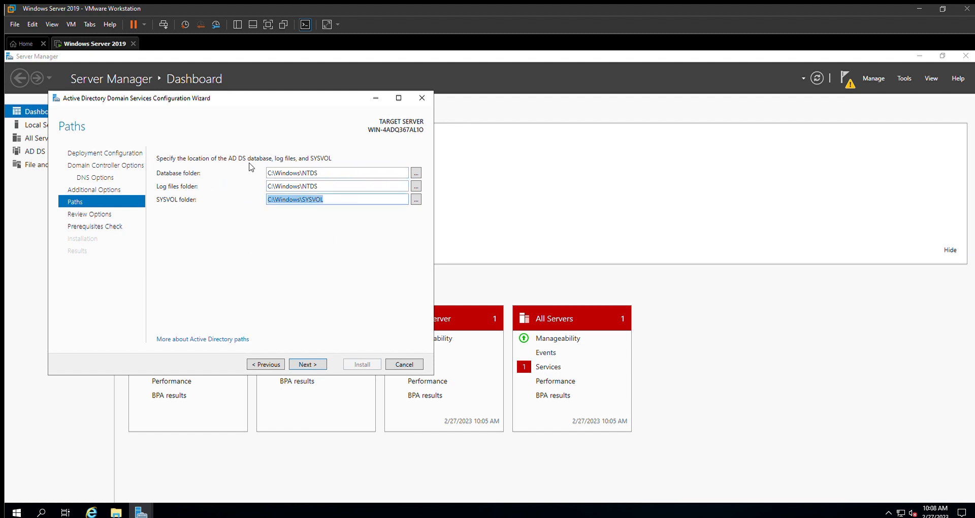
pyautogui.click(300, 363)
# Step: Accept the reviewed options, install the domain controller configuration and dismiss the restart notice
pyautogui.click(303, 361)
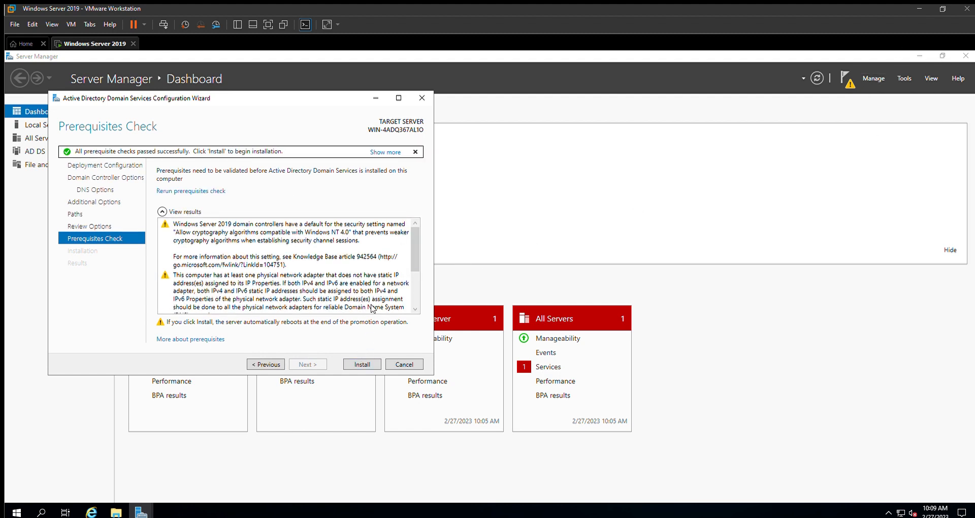
pyautogui.click(361, 365)
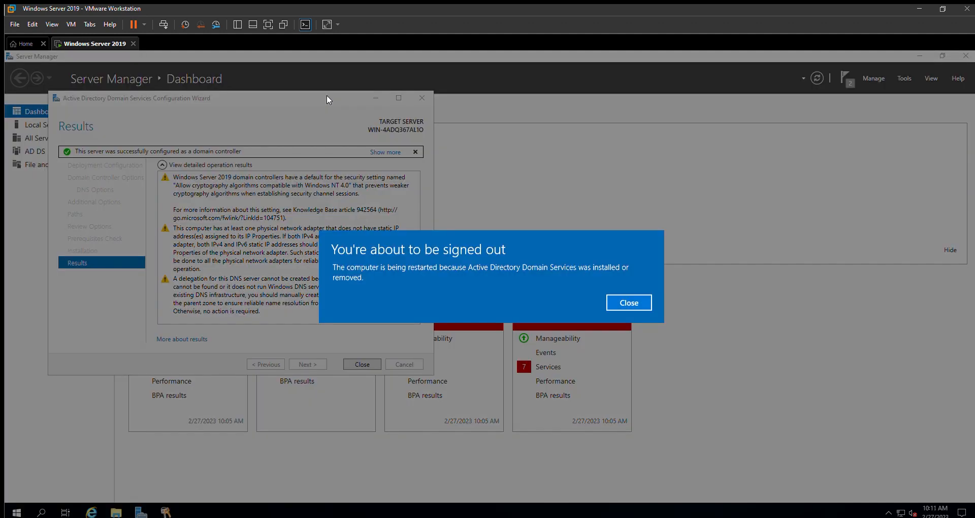
pyautogui.click(622, 301)
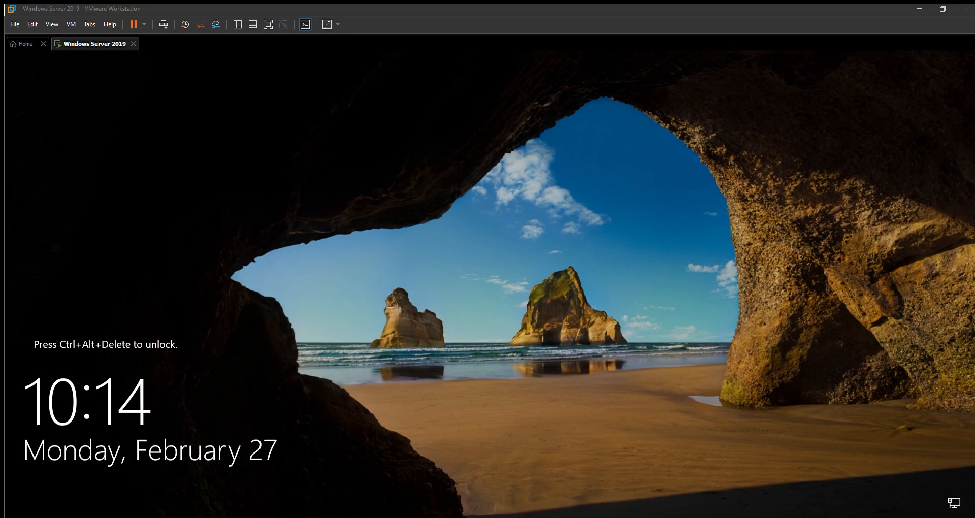
# Step: Unlock the restarted server and sign in as the WINWIN domain Administrator with the account password
pyautogui.hotkey('ctrl', 'alt', 'Delete')
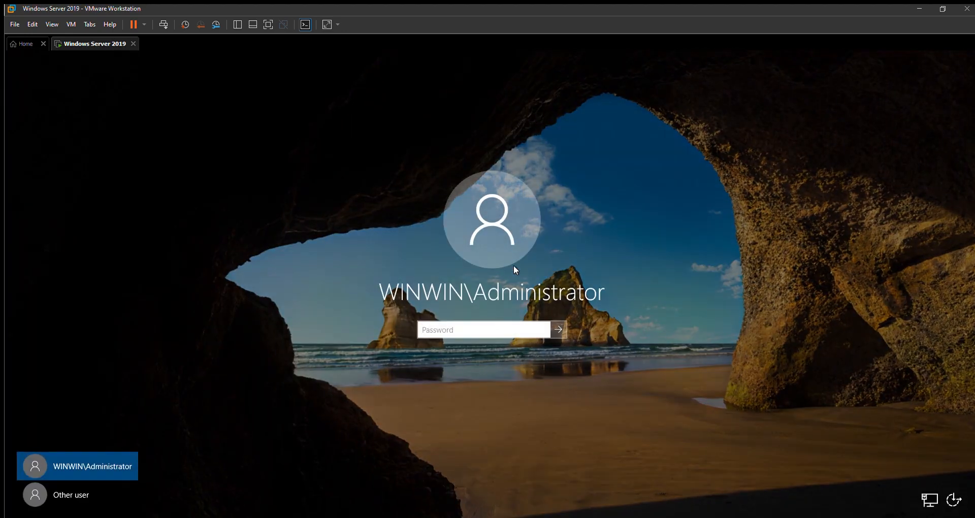
pyautogui.write('*********')
pyautogui.press('Return')
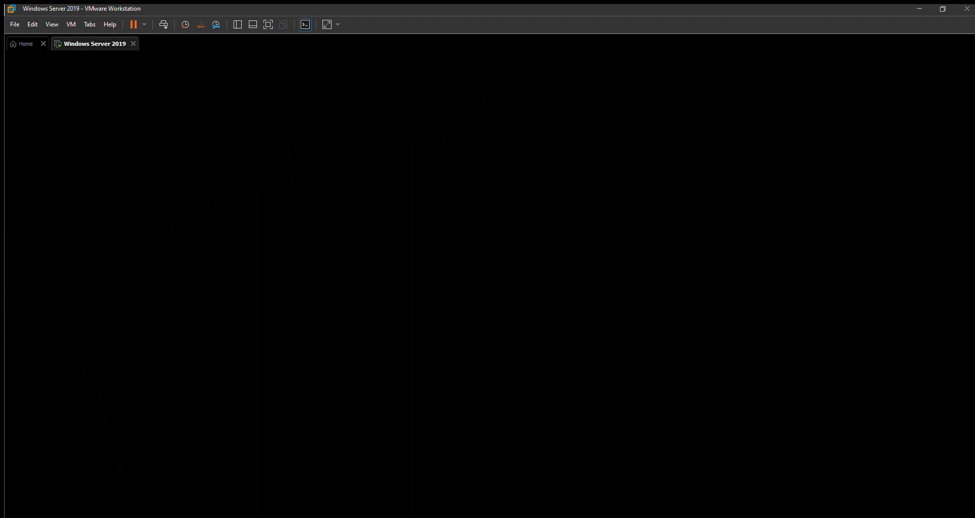